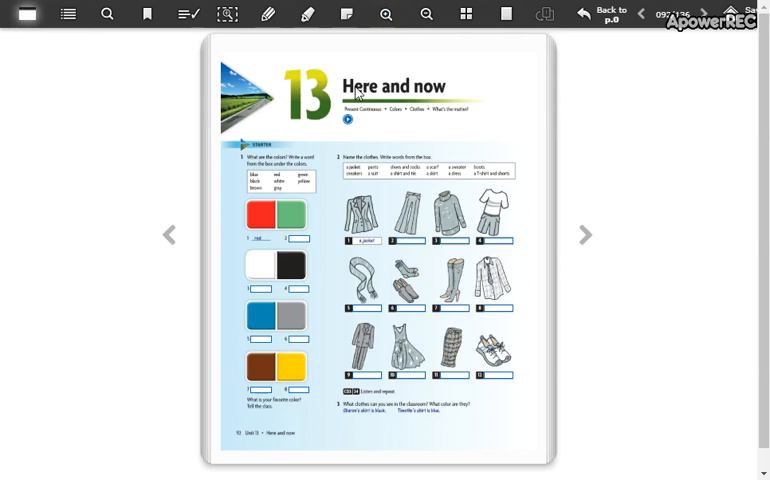
- Zoom in on the Unit 13 page so exercise 1's colour blanks are readable
{"action": "left_click", "coordinate": [386, 14]}
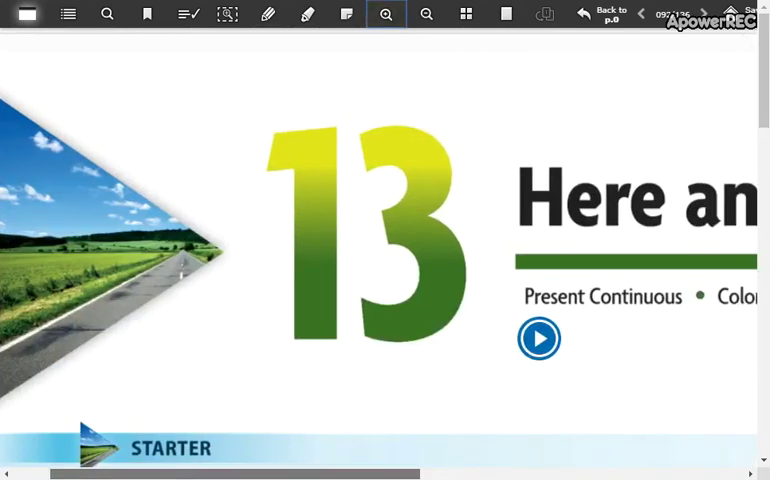
{"action": "left_click_drag", "start_coordinate": [272, 473], "coordinate": [345, 473]}
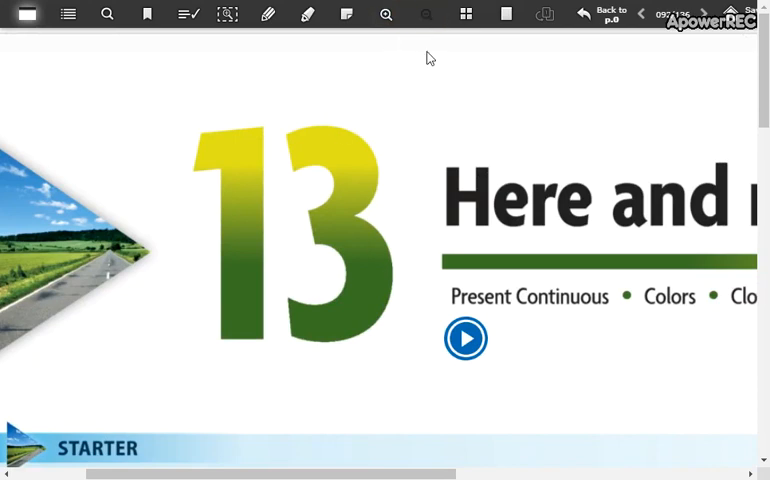
{"action": "scroll", "coordinate": [406, 155], "scroll_direction": "down", "scroll_amount": 3}
{"action": "scroll", "coordinate": [406, 155], "scroll_direction": "down", "scroll_amount": 2}
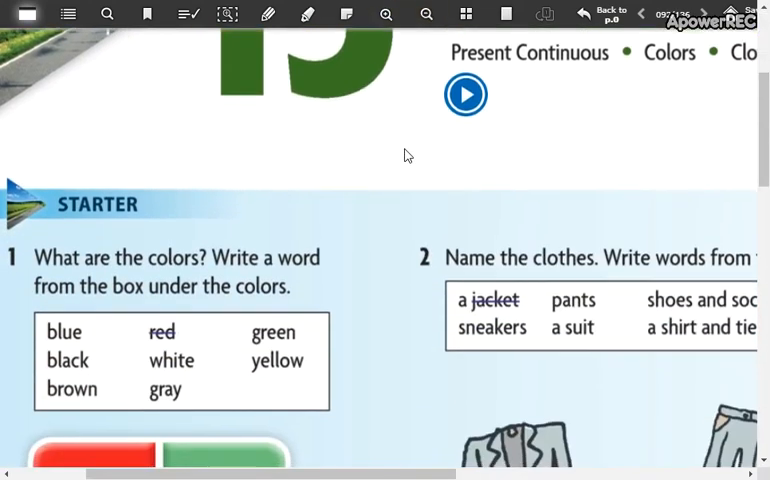
{"action": "scroll", "coordinate": [406, 155], "scroll_direction": "down", "scroll_amount": 2}
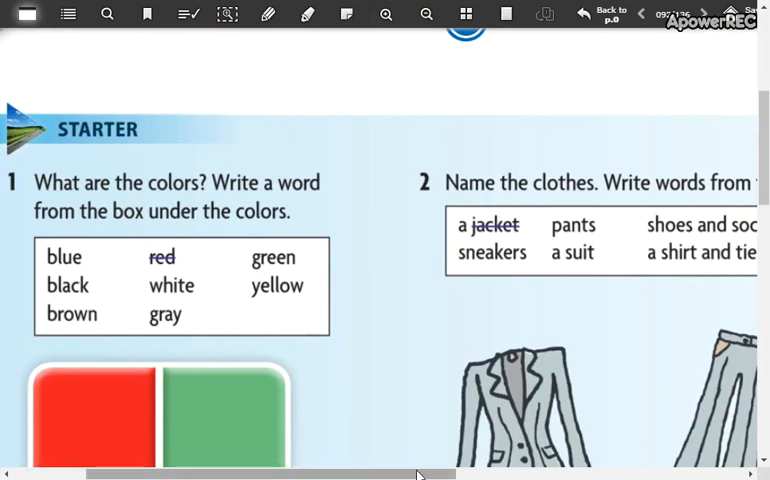
{"action": "left_click_drag", "start_coordinate": [420, 474], "coordinate": [330, 474]}
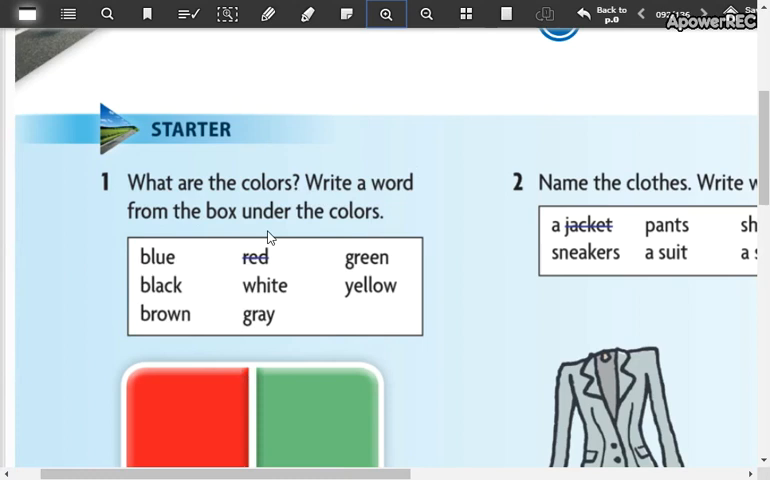
{"action": "scroll", "coordinate": [300, 230], "scroll_direction": "down", "scroll_amount": 2}
{"action": "scroll", "coordinate": [300, 230], "scroll_direction": "down", "scroll_amount": 3}
{"action": "scroll", "coordinate": [300, 230], "scroll_direction": "down", "scroll_amount": 3}
{"action": "scroll", "coordinate": [300, 230], "scroll_direction": "up", "scroll_amount": 3}
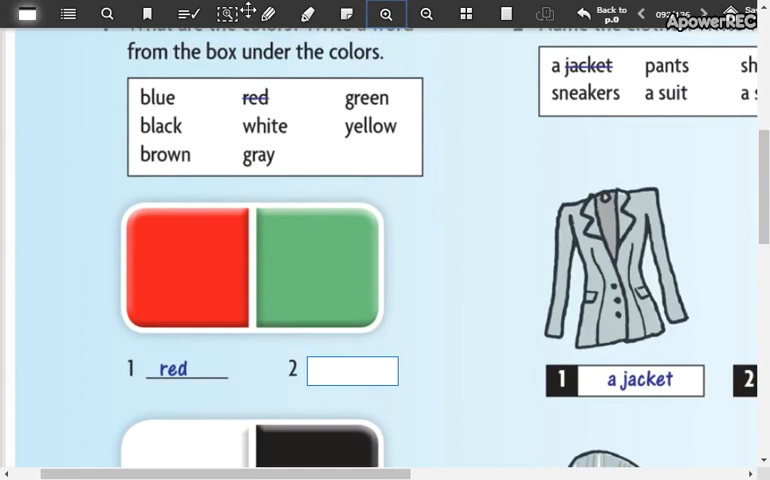
- Switch to answer-reveal mode and show the answers green, white and black for colours 2–4
{"action": "left_click", "coordinate": [267, 14]}
{"action": "left_click", "coordinate": [188, 14]}
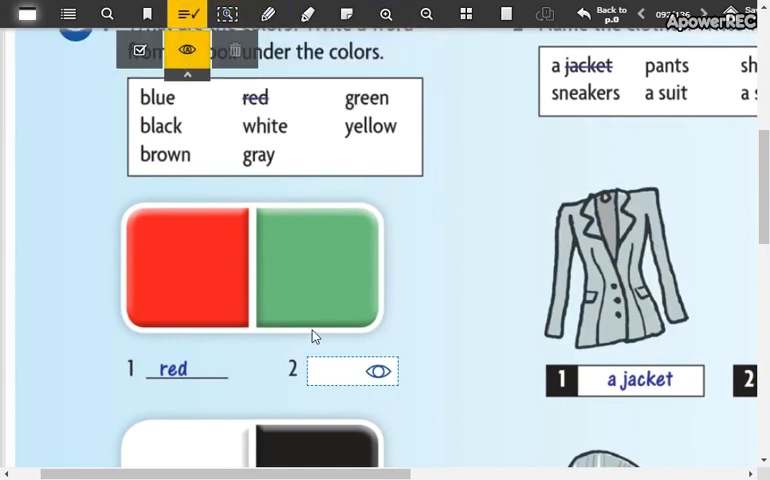
{"action": "left_click", "coordinate": [378, 371]}
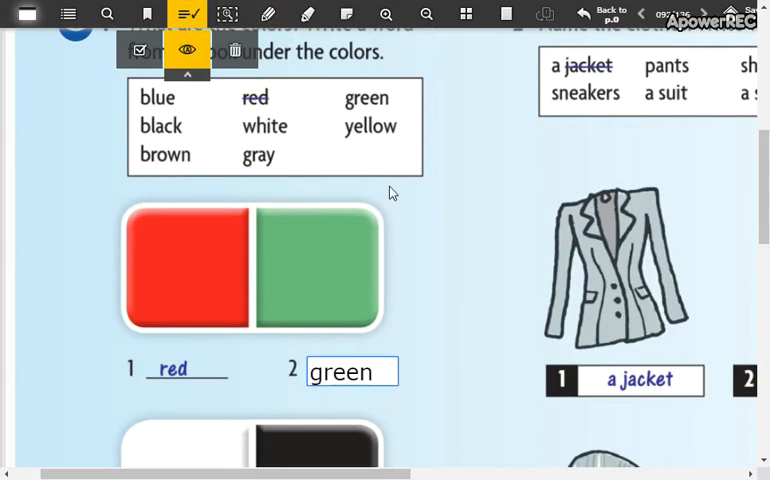
{"action": "scroll", "coordinate": [294, 393], "scroll_direction": "down", "scroll_amount": 3}
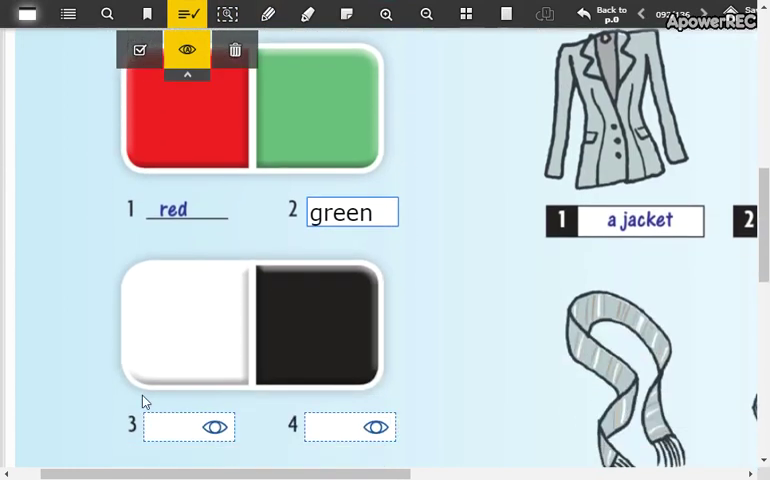
{"action": "left_click", "coordinate": [215, 428]}
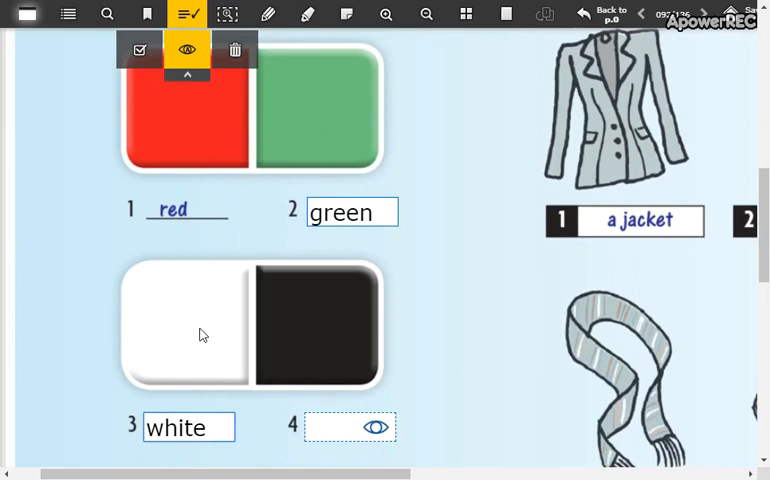
{"action": "left_click", "coordinate": [375, 427]}
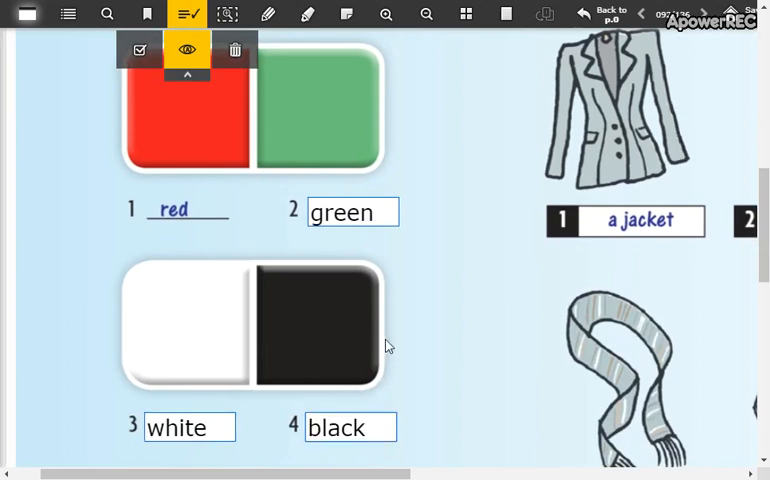
{"action": "scroll", "coordinate": [389, 346], "scroll_direction": "down", "scroll_amount": 3}
{"action": "scroll", "coordinate": [380, 340], "scroll_direction": "down", "scroll_amount": 1}
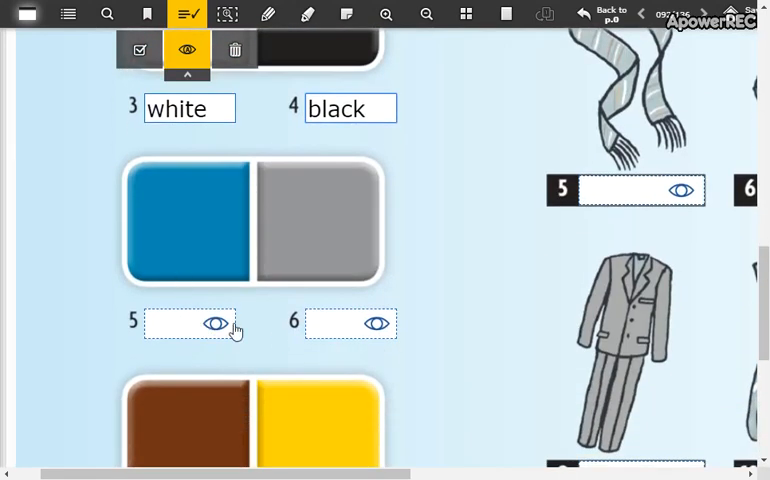
- Reveal the answers blue, gray, brown and yellow for colours 5–8
{"action": "left_click", "coordinate": [217, 324]}
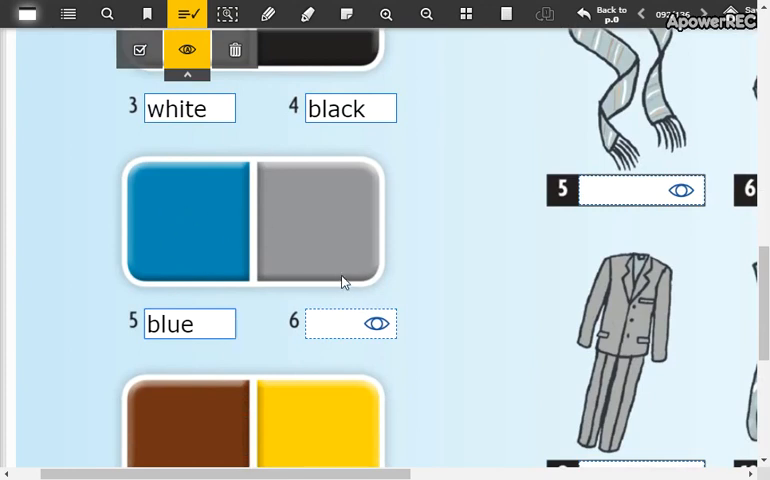
{"action": "left_click", "coordinate": [376, 324]}
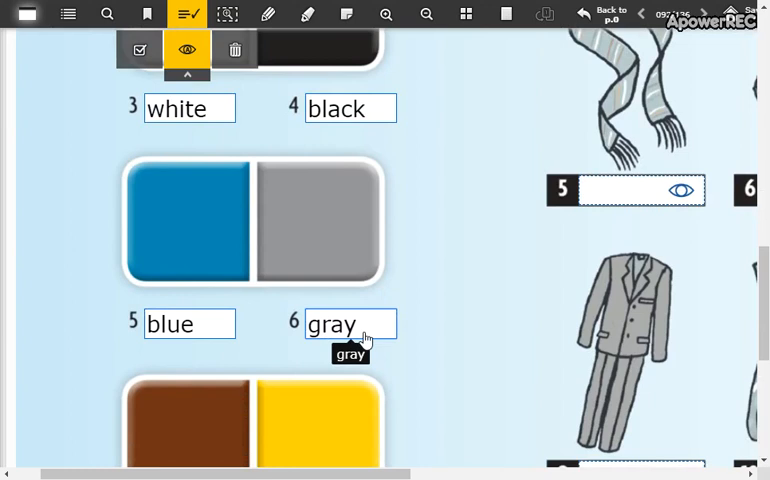
{"action": "scroll", "coordinate": [370, 330], "scroll_direction": "down", "scroll_amount": 4}
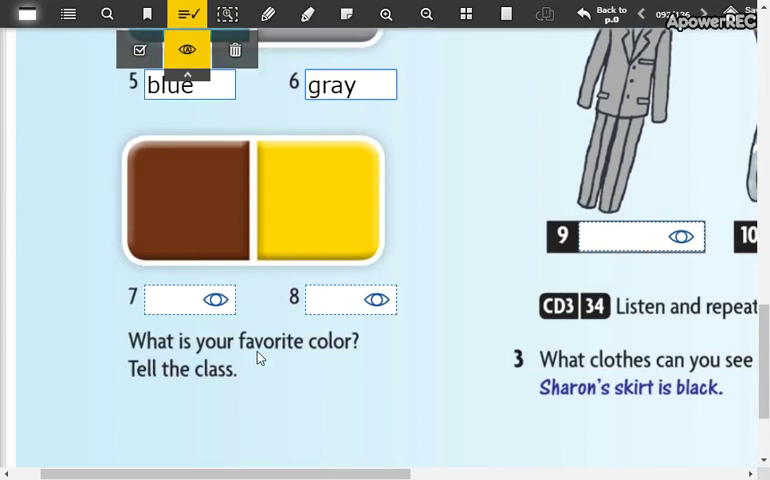
{"action": "left_click", "coordinate": [216, 299]}
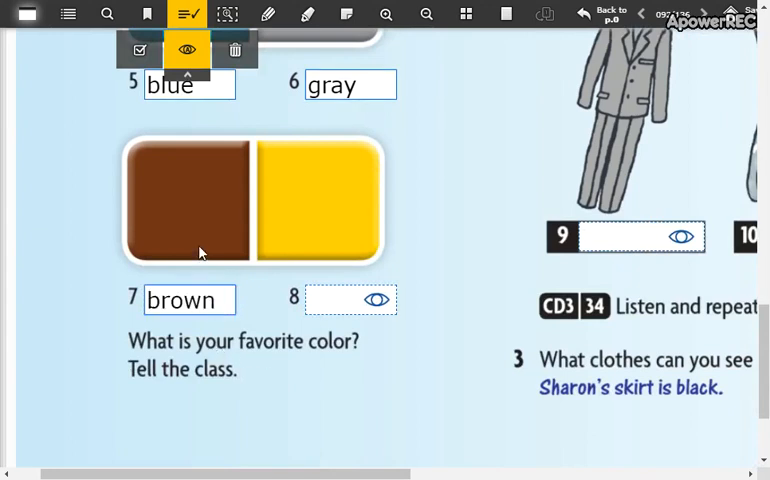
{"action": "left_click", "coordinate": [377, 299]}
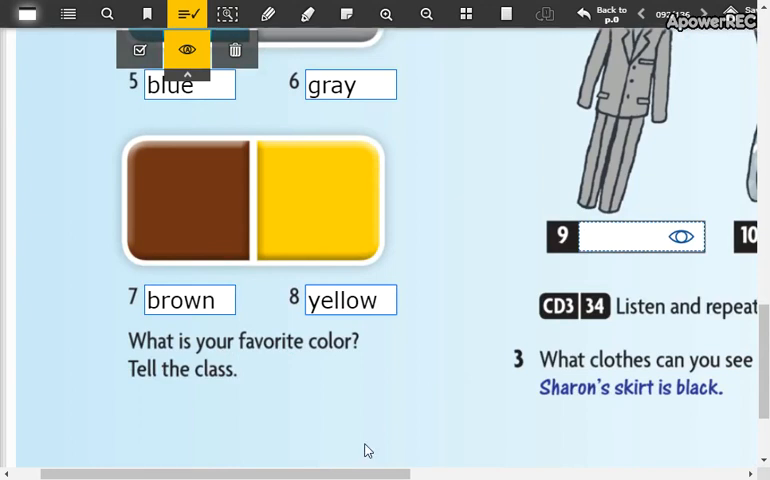
{"action": "scroll", "coordinate": [145, 303], "scroll_direction": "down", "scroll_amount": 3}
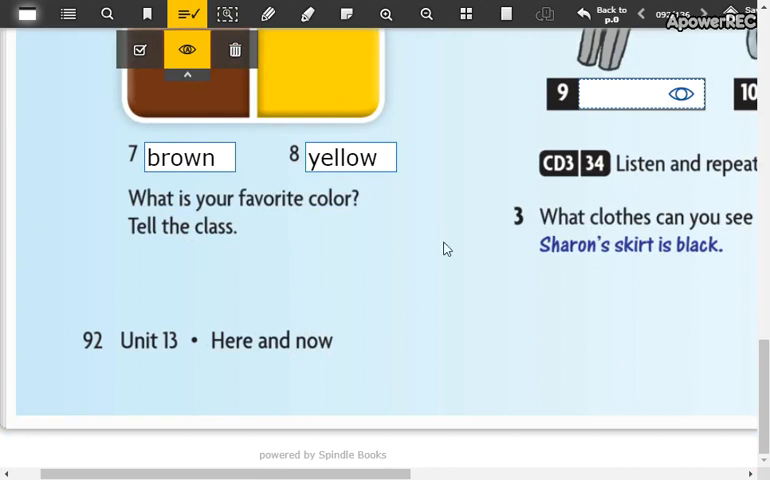
- Draw two rows of freehand pencil strokes below the favourite-colour question, then view the whole page
{"action": "left_click", "coordinate": [267, 14]}
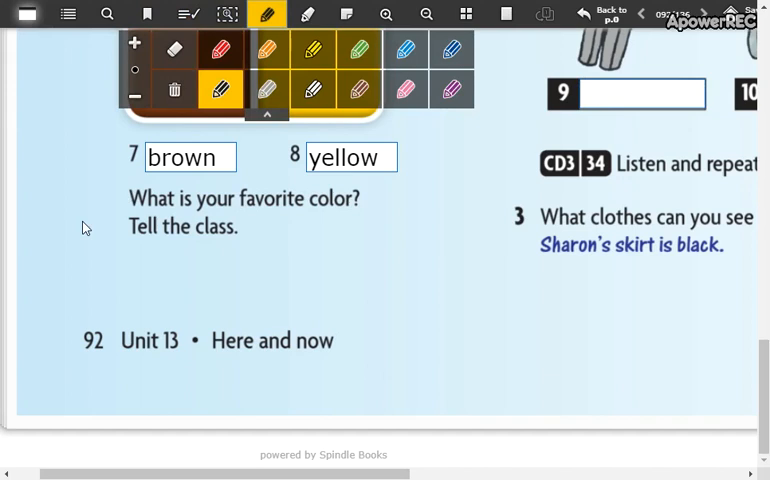
{"action": "left_click_drag", "start_coordinate": [42, 265], "coordinate": [458, 266]}
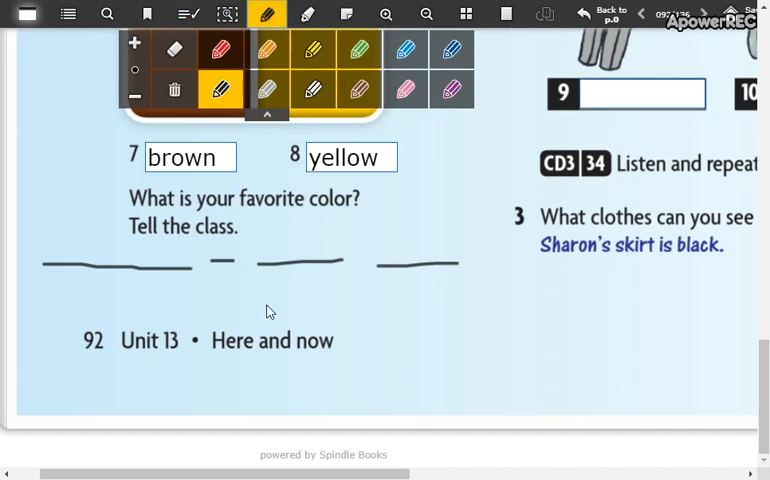
{"action": "left_click_drag", "start_coordinate": [55, 323], "coordinate": [322, 324]}
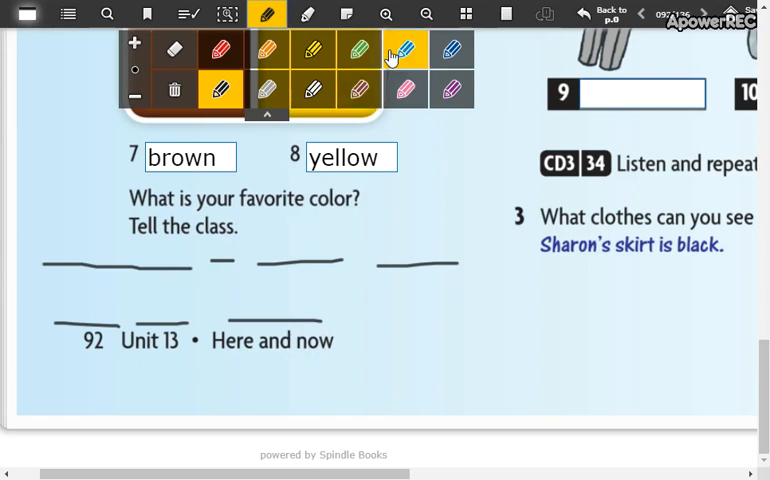
{"action": "left_click", "coordinate": [430, 16]}
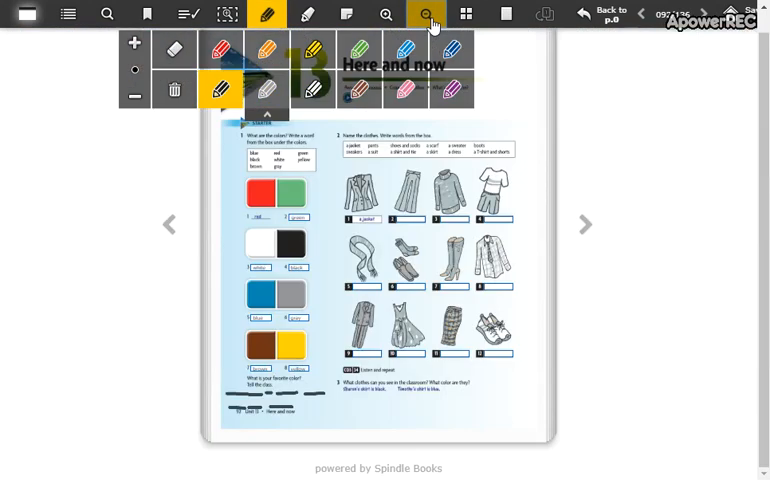
- Put the pencil away and zoom in toward exercise 2's clothing word box
{"action": "left_click", "coordinate": [267, 14]}
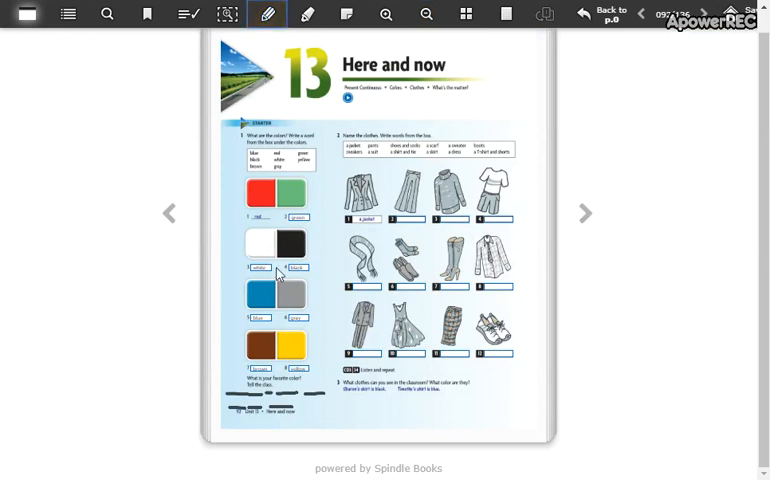
{"action": "left_click", "coordinate": [386, 14]}
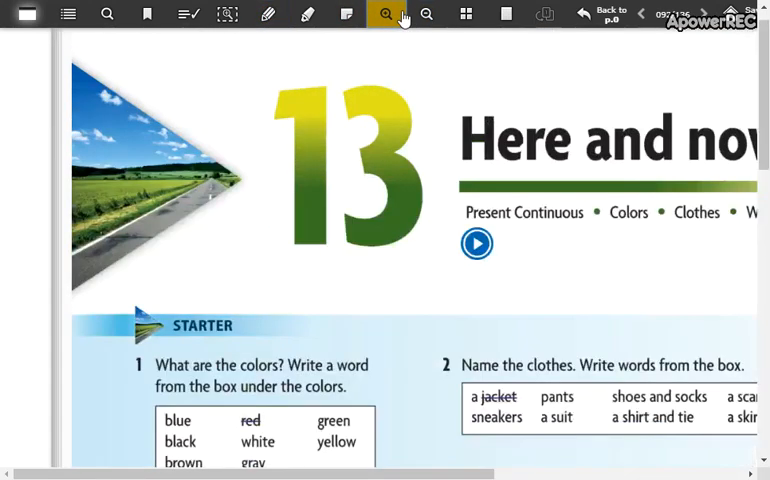
{"action": "left_click_drag", "start_coordinate": [290, 474], "coordinate": [417, 474]}
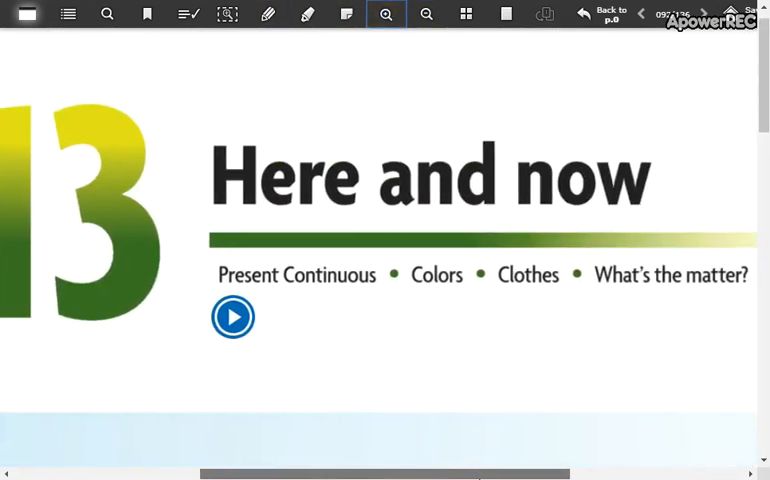
{"action": "scroll", "coordinate": [417, 367], "scroll_direction": "down", "scroll_amount": 5}
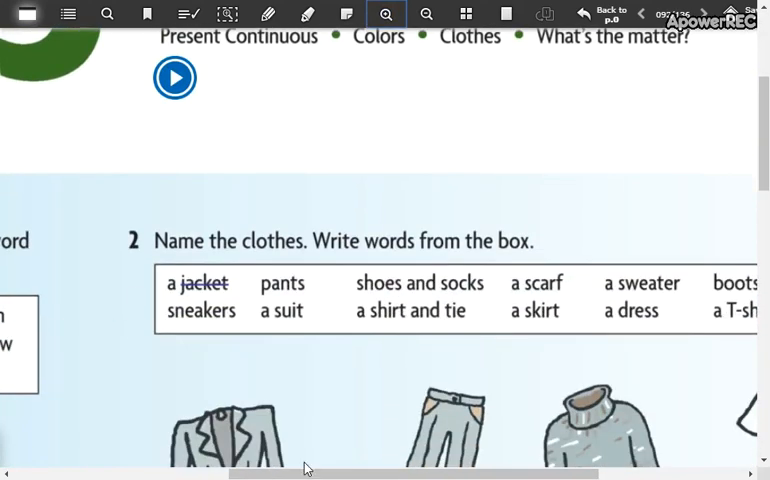
{"action": "left_click_drag", "start_coordinate": [252, 474], "coordinate": [322, 476]}
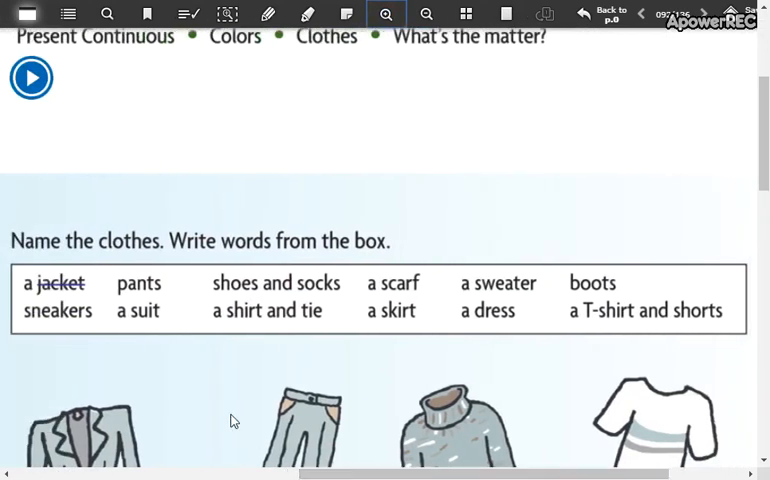
- Draw a pencil underline beneath the word "clothes" in exercise 2's instruction
{"action": "left_click", "coordinate": [267, 13]}
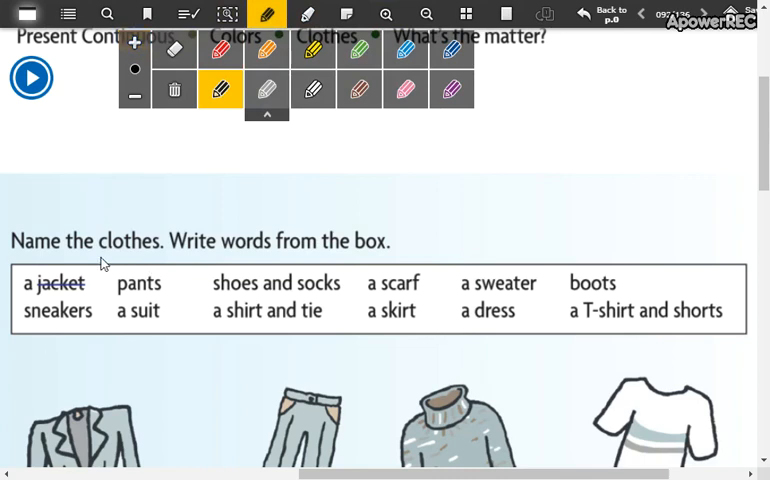
{"action": "left_click_drag", "start_coordinate": [97, 257], "coordinate": [168, 257]}
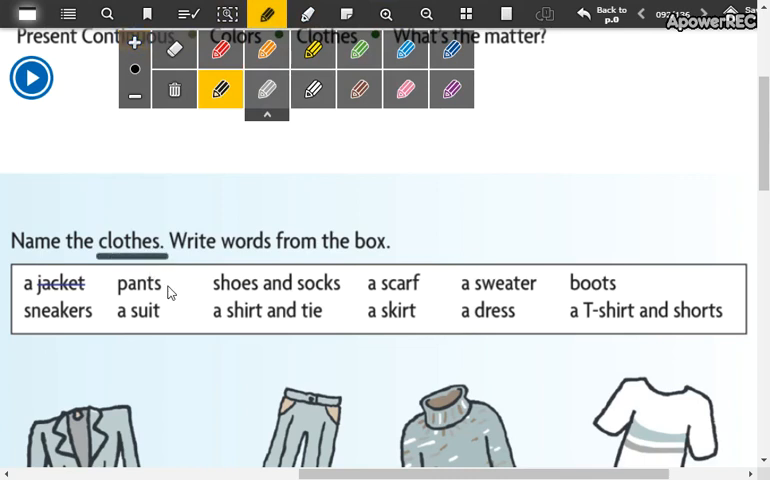